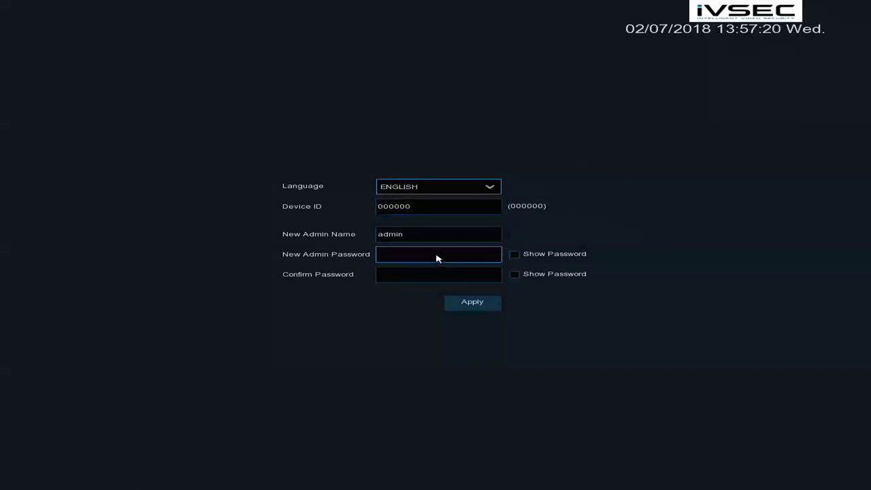
Make both password fields readable and enter the new admin password
{"action": "left_click", "coordinate": [515, 255]}
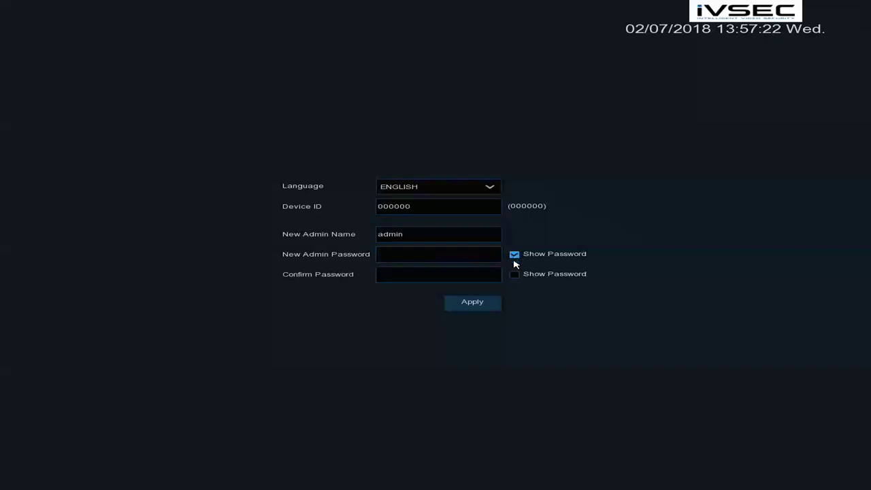
{"action": "left_click", "coordinate": [514, 275]}
{"action": "left_click", "coordinate": [471, 255]}
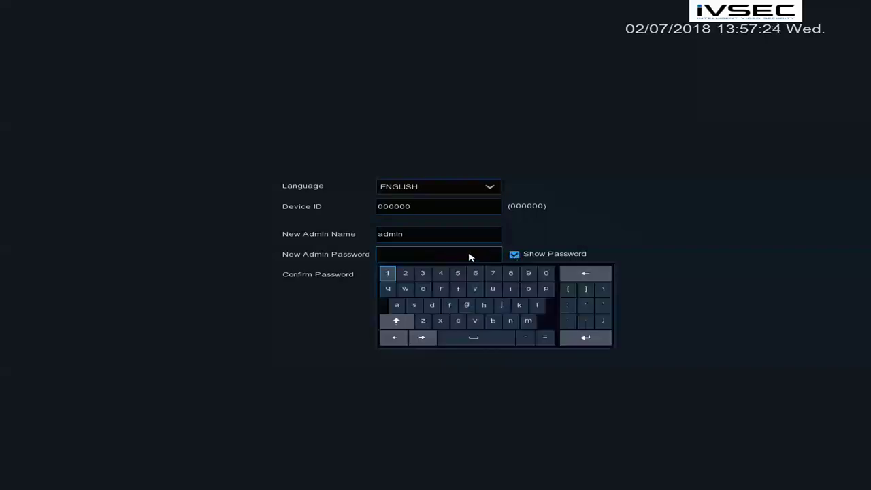
{"action": "left_click", "coordinate": [511, 273]}
{"action": "left_click", "coordinate": [511, 273]}
{"action": "left_click", "coordinate": [512, 274]}
{"action": "left_click", "coordinate": [511, 273]}
{"action": "left_click", "coordinate": [512, 274]}
{"action": "left_click", "coordinate": [511, 273]}
{"action": "left_click", "coordinate": [511, 273]}
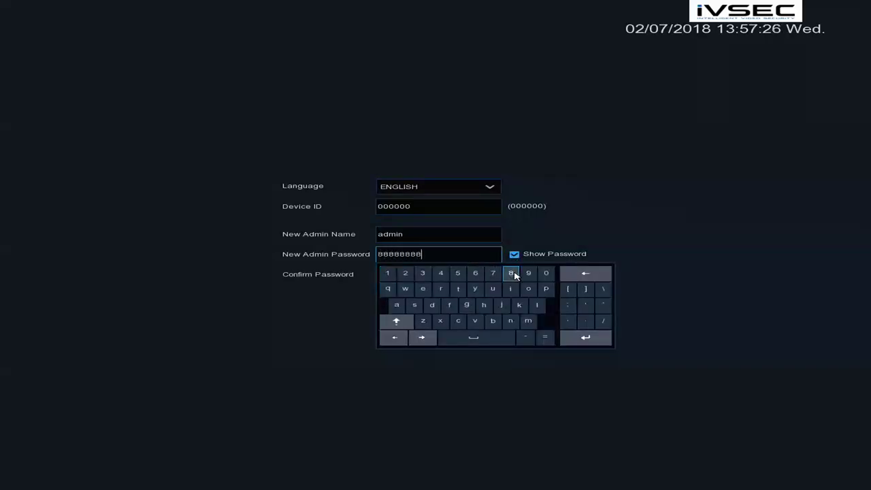
{"action": "left_click", "coordinate": [612, 245]}
Repeat the new admin password in the confirmation field and save the admin account
{"action": "left_click", "coordinate": [482, 272]}
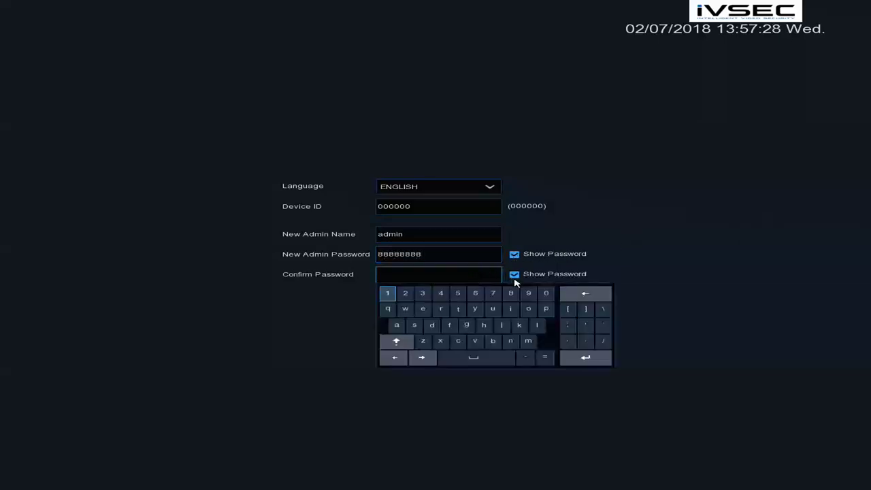
{"action": "left_click", "coordinate": [510, 294]}
{"action": "left_click", "coordinate": [510, 294]}
{"action": "left_click", "coordinate": [510, 294]}
{"action": "left_click", "coordinate": [510, 294]}
{"action": "left_click", "coordinate": [510, 294]}
{"action": "left_click", "coordinate": [510, 294]}
{"action": "left_click", "coordinate": [510, 294]}
{"action": "left_click", "coordinate": [510, 293]}
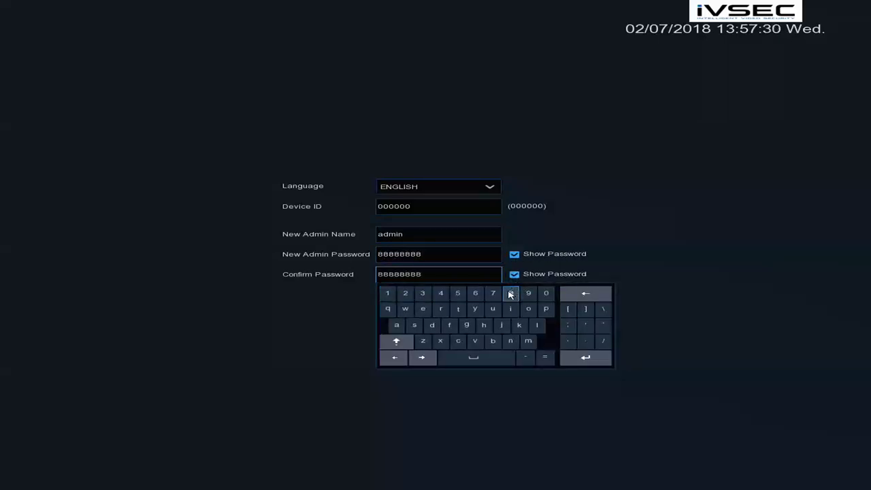
{"action": "left_click", "coordinate": [609, 228]}
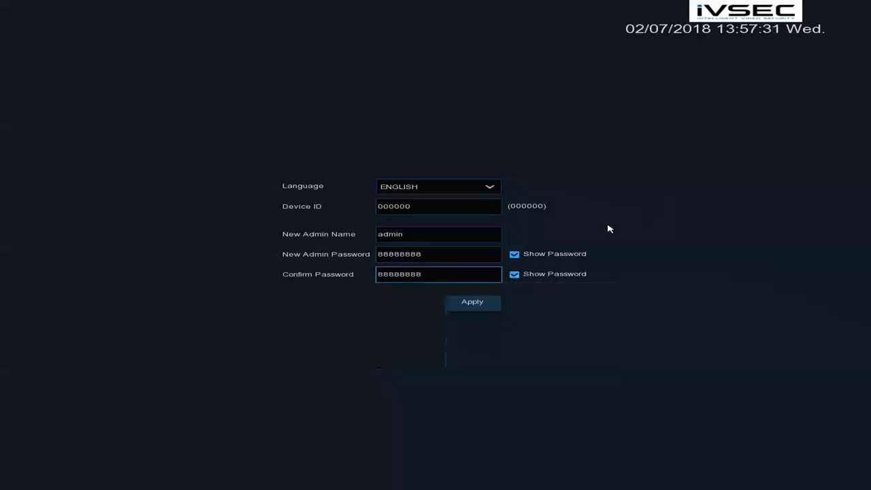
{"action": "left_click", "coordinate": [474, 303]}
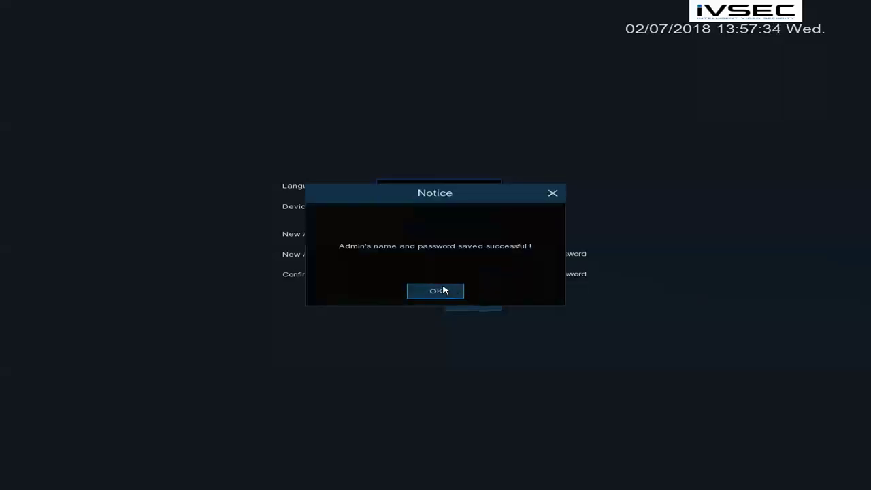
{"action": "left_click", "coordinate": [443, 290]}
Log in as admin by entering the account password
{"action": "left_click", "coordinate": [433, 252]}
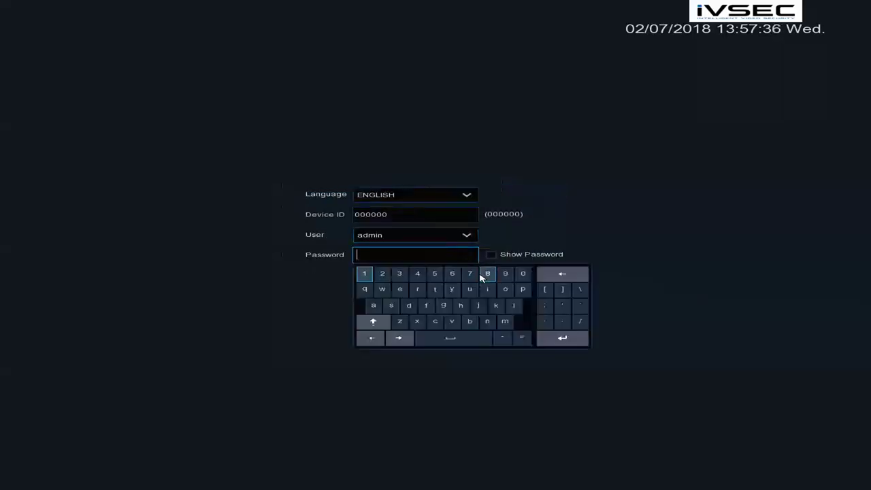
{"action": "double_click", "coordinate": [487, 274]}
{"action": "double_click", "coordinate": [487, 274]}
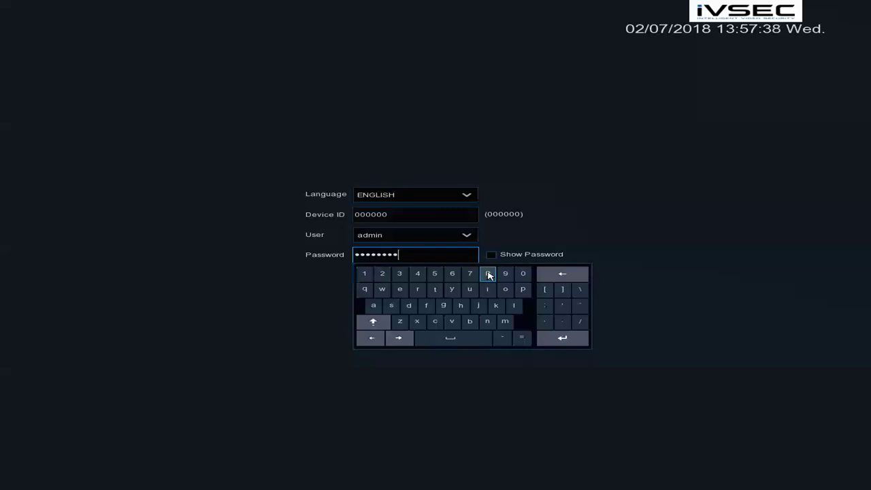
{"action": "left_click", "coordinate": [659, 197]}
{"action": "left_click", "coordinate": [458, 295]}
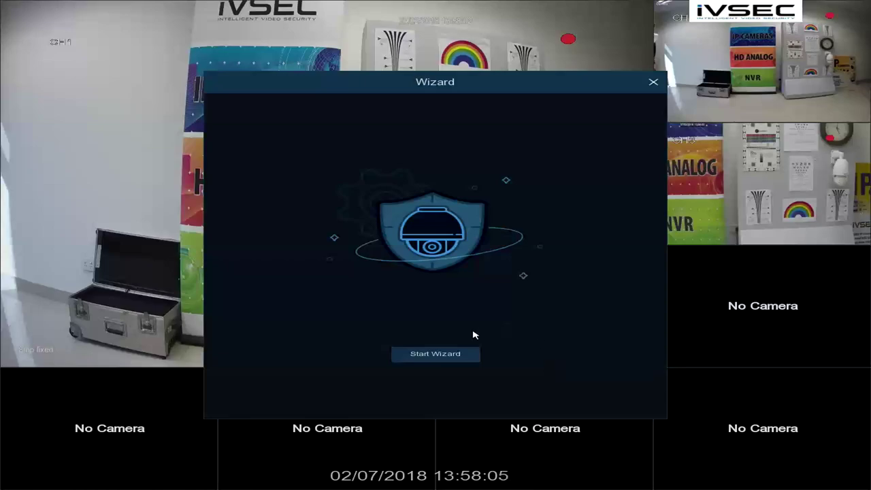
Start the setup wizard and, on its Date/Time page, set the date format to DD/MM/YY and the time zone to GMT+10:00
{"action": "left_click", "coordinate": [458, 356]}
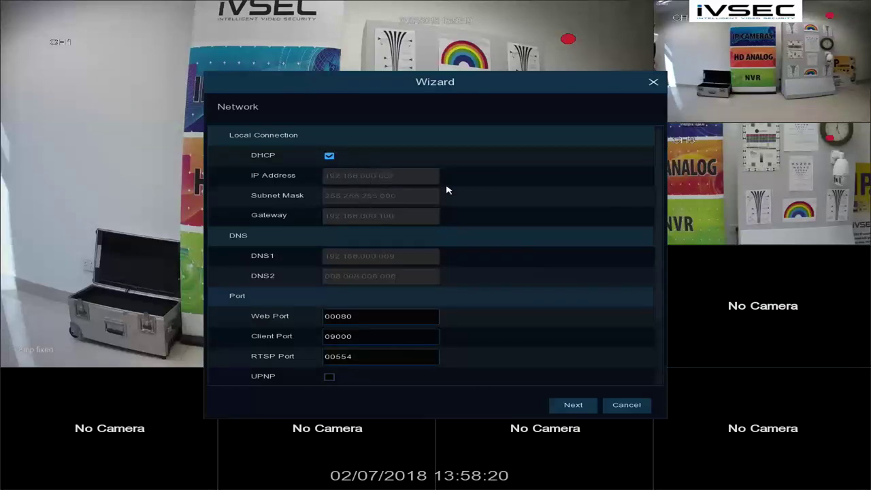
{"action": "left_click", "coordinate": [575, 407]}
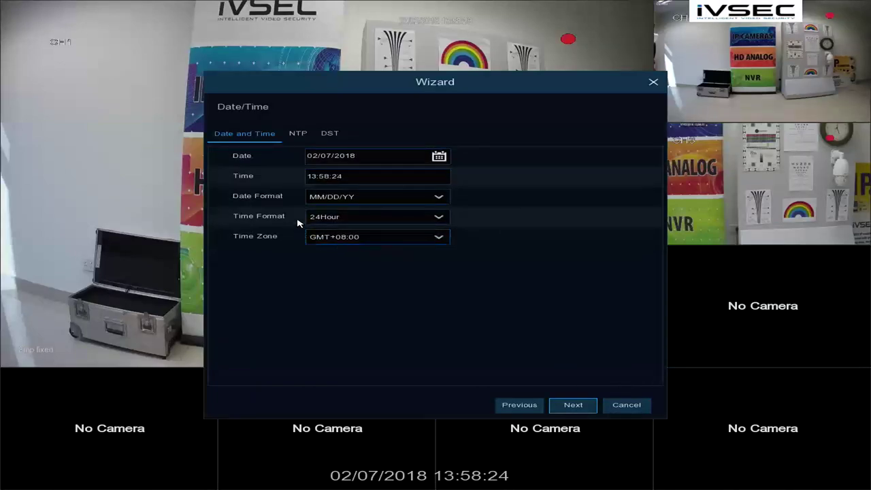
{"action": "left_click", "coordinate": [367, 201]}
{"action": "left_click", "coordinate": [354, 232]}
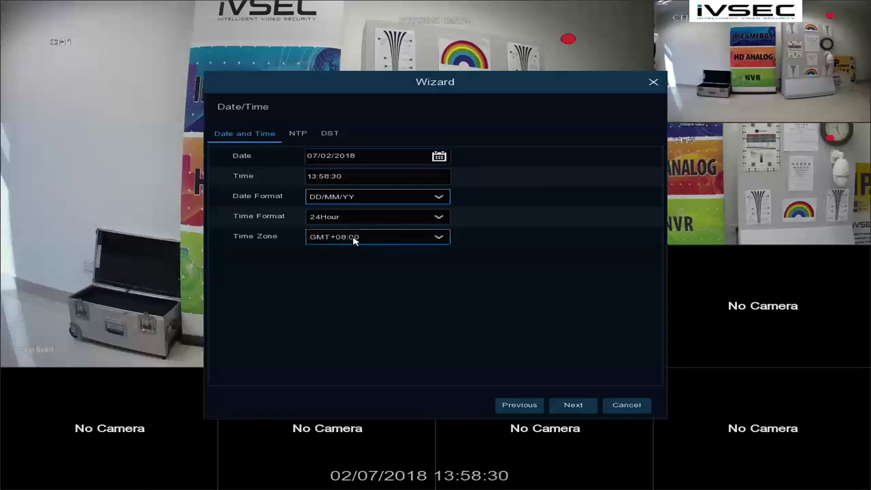
{"action": "left_click", "coordinate": [364, 240]}
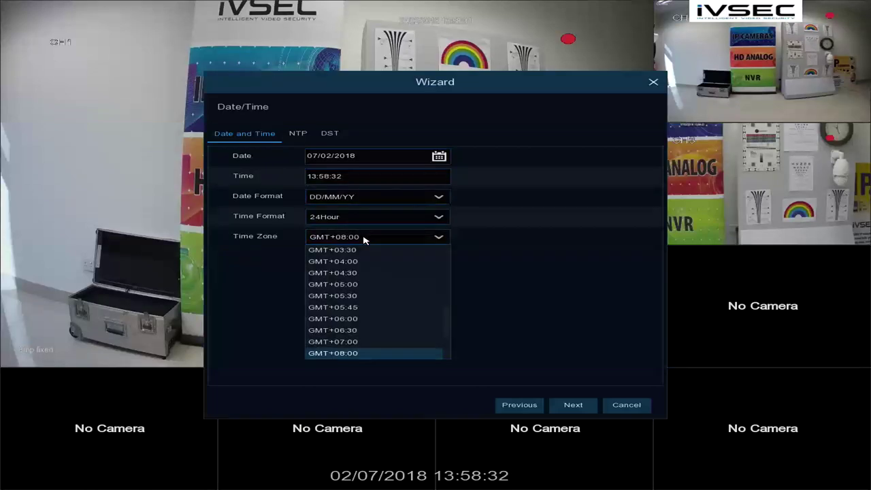
{"action": "scroll", "coordinate": [360, 340], "scroll_direction": "down", "scroll_amount": 3}
{"action": "left_click", "coordinate": [344, 320]}
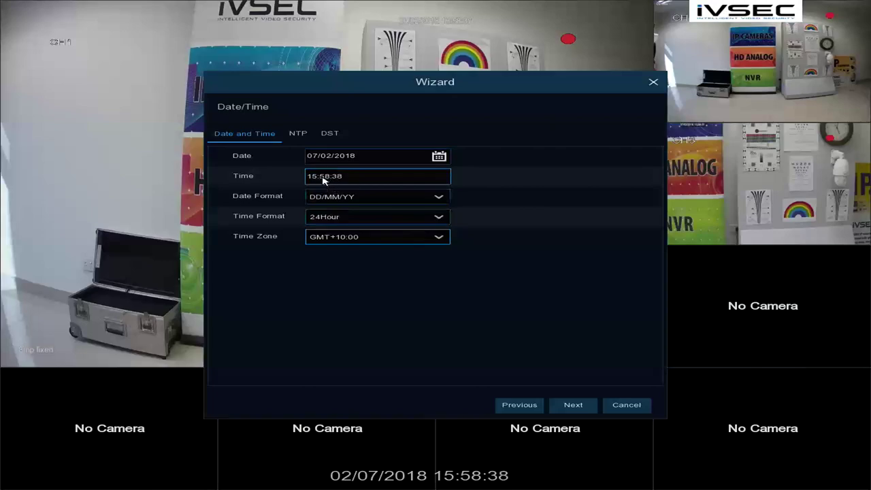
Enable daylight saving time and set its start to the 1st Sunday of October
{"action": "left_click", "coordinate": [299, 134]}
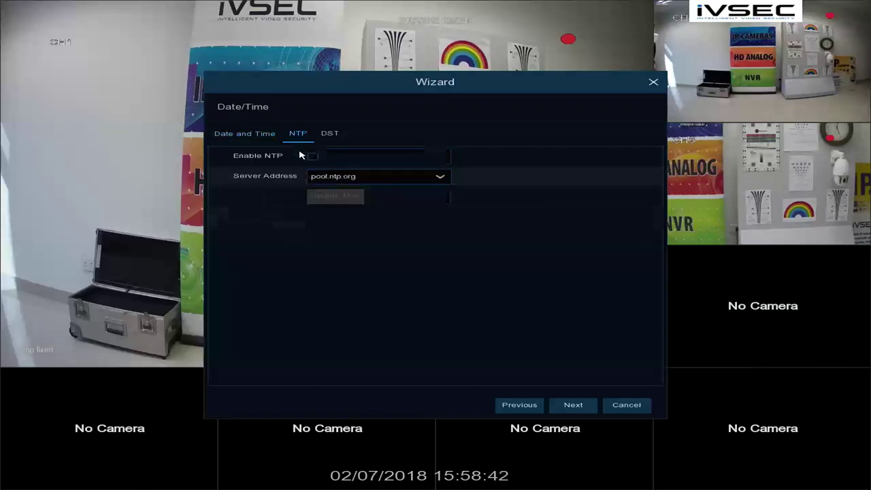
{"action": "left_click", "coordinate": [333, 137]}
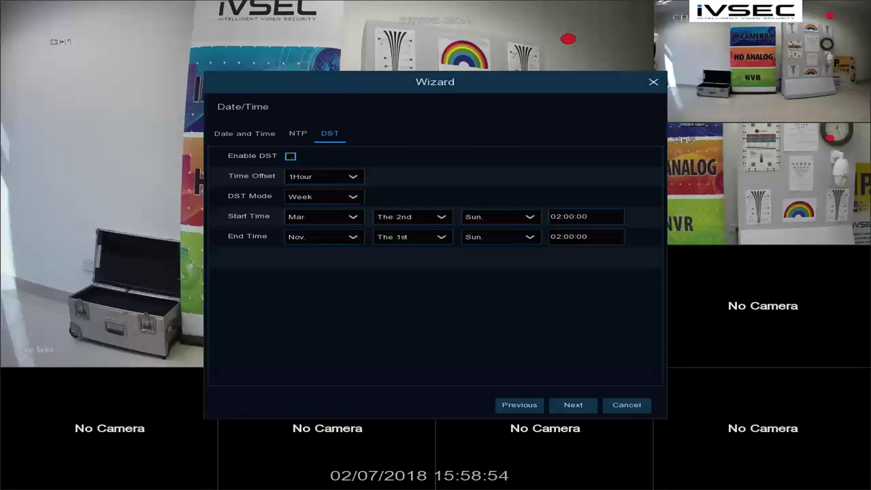
{"action": "left_click", "coordinate": [290, 156]}
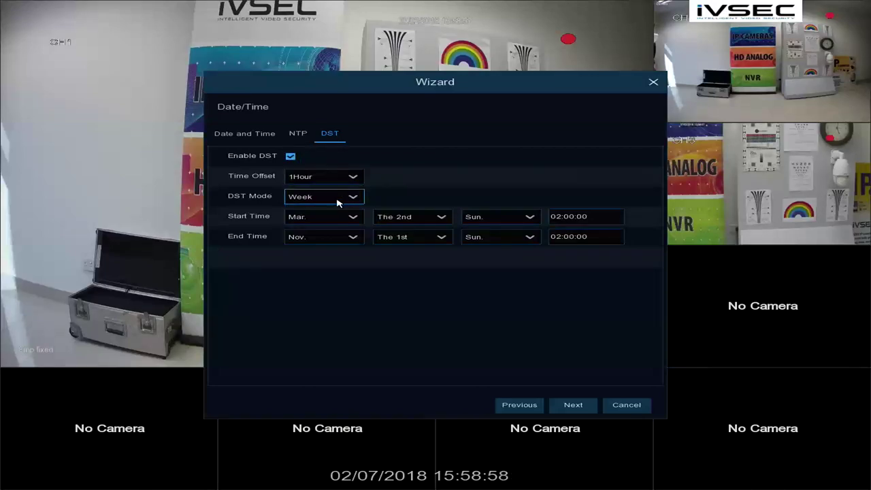
{"action": "left_click", "coordinate": [321, 218]}
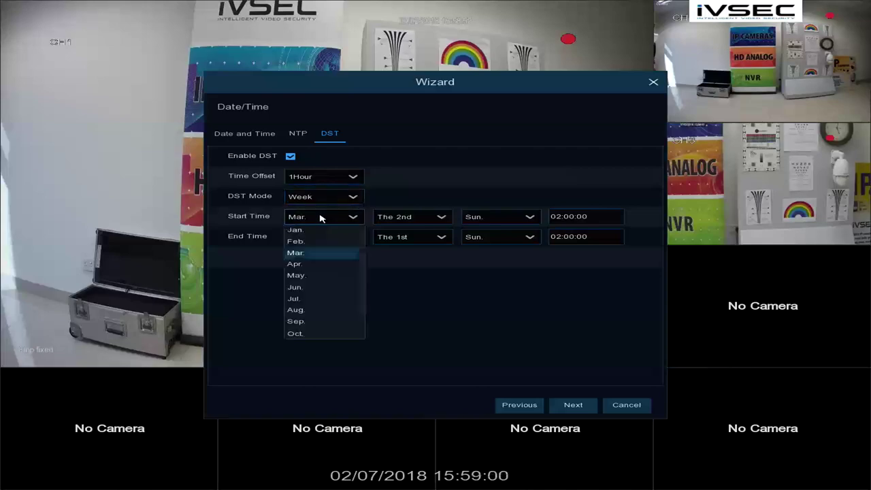
{"action": "left_click", "coordinate": [301, 334]}
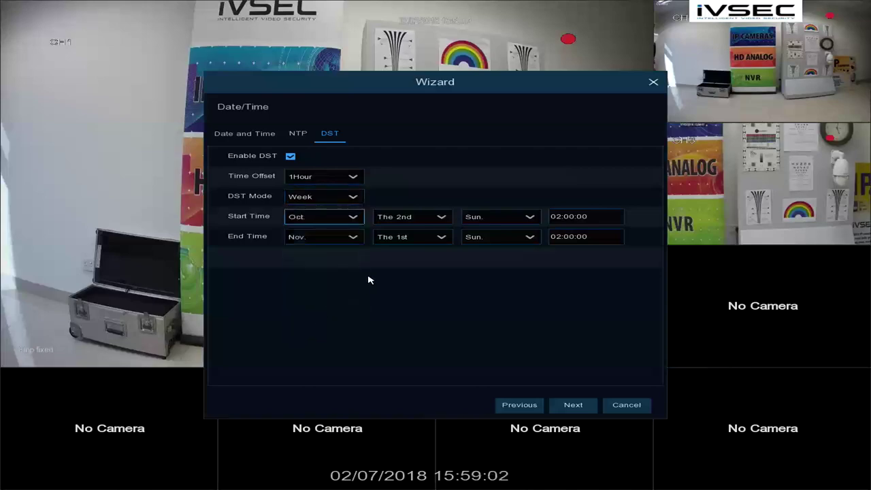
{"action": "left_click", "coordinate": [406, 222]}
{"action": "left_click", "coordinate": [398, 230]}
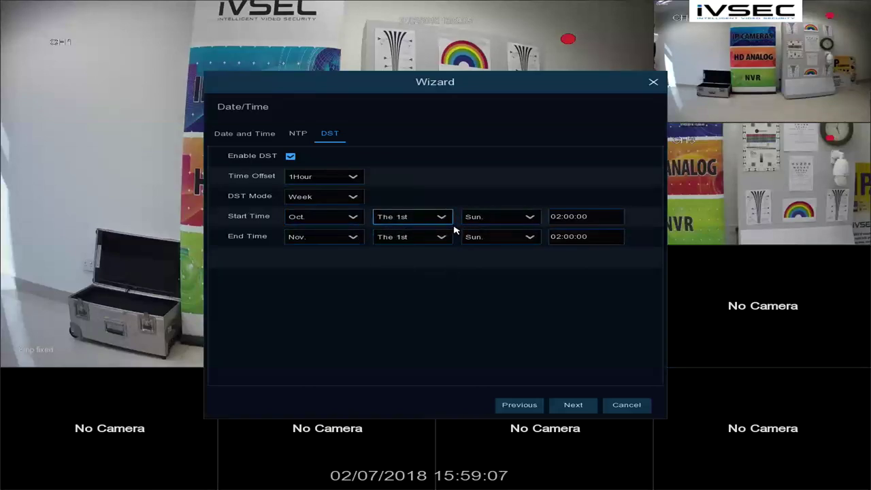
Set the daylight saving end month to April and continue to the IP Camera page
{"action": "left_click", "coordinate": [338, 238]}
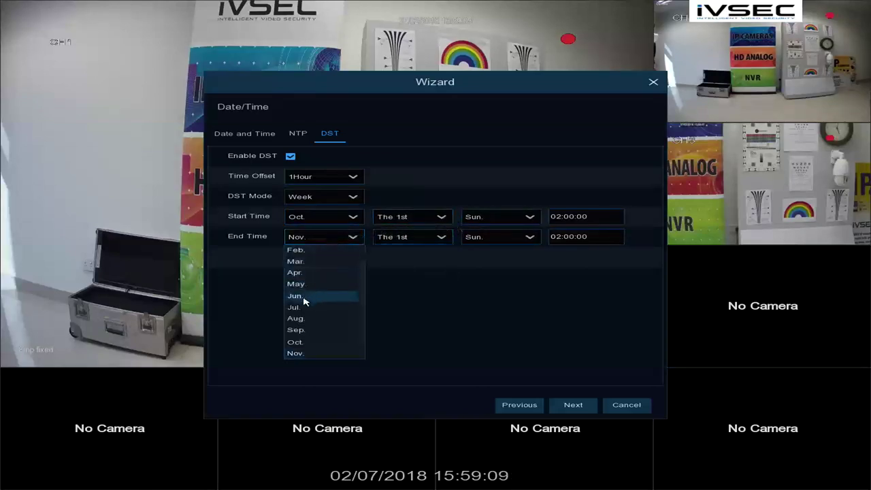
{"action": "left_click", "coordinate": [307, 272]}
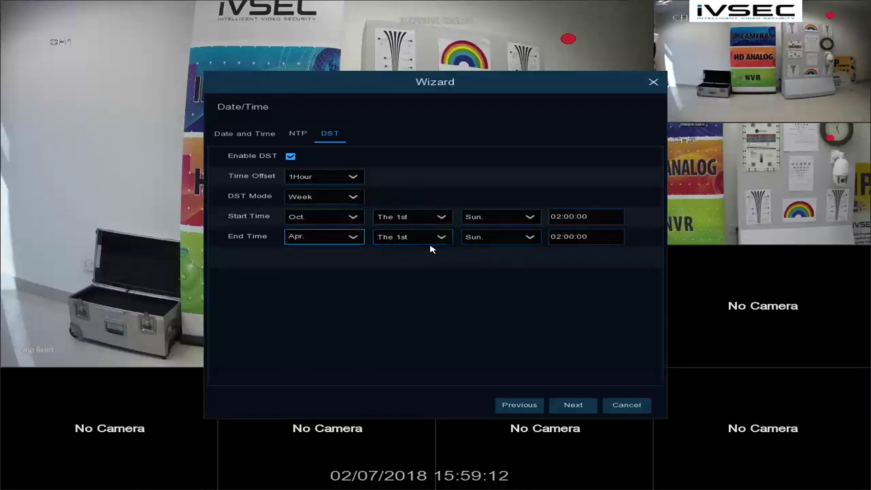
{"action": "left_click", "coordinate": [574, 407]}
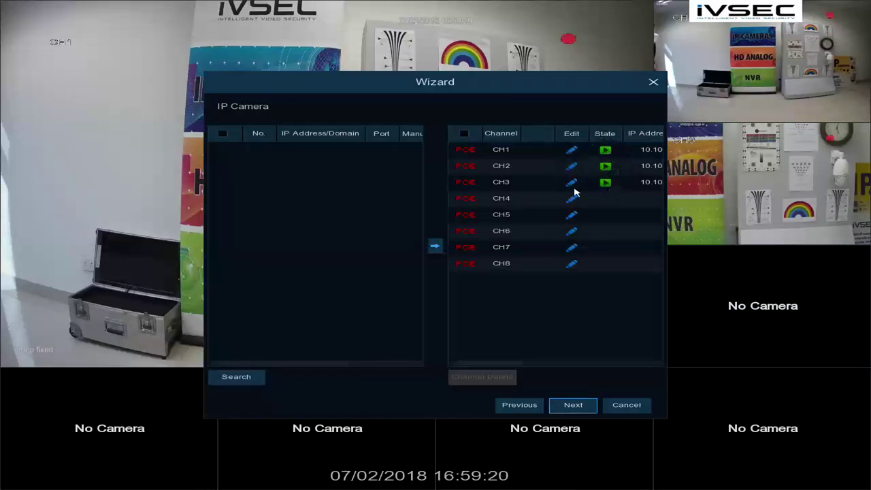
Continue to the wizard's Disk page, select the WDC hard disk and start formatting it
{"action": "left_click", "coordinate": [573, 405]}
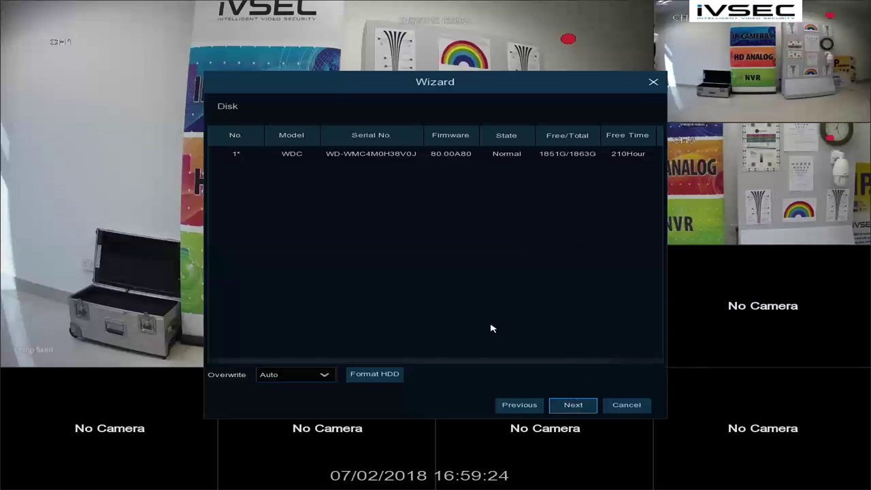
{"action": "left_click_drag", "start_coordinate": [422, 362], "coordinate": [496, 367]}
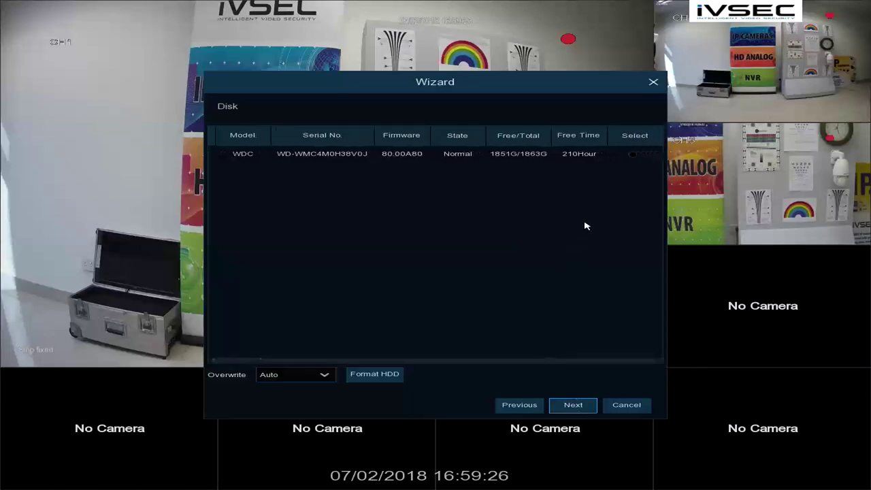
{"action": "left_click", "coordinate": [632, 154]}
{"action": "left_click", "coordinate": [386, 375]}
Authenticate the disk format with the admin password and confirm erasing all data
{"action": "left_click", "coordinate": [392, 255]}
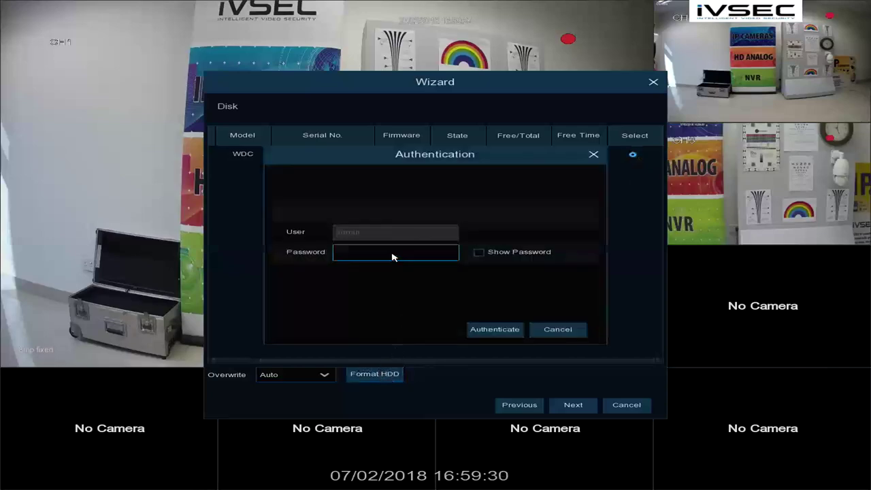
{"action": "left_click", "coordinate": [467, 272]}
{"action": "left_click", "coordinate": [468, 272]}
{"action": "left_click", "coordinate": [467, 271]}
{"action": "left_click", "coordinate": [467, 271]}
{"action": "left_click", "coordinate": [467, 271]}
{"action": "left_click", "coordinate": [501, 216]}
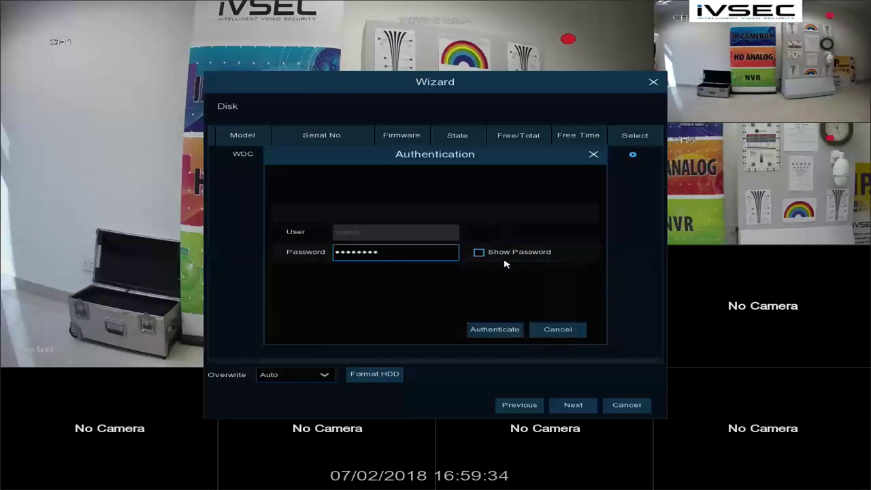
{"action": "left_click", "coordinate": [495, 328]}
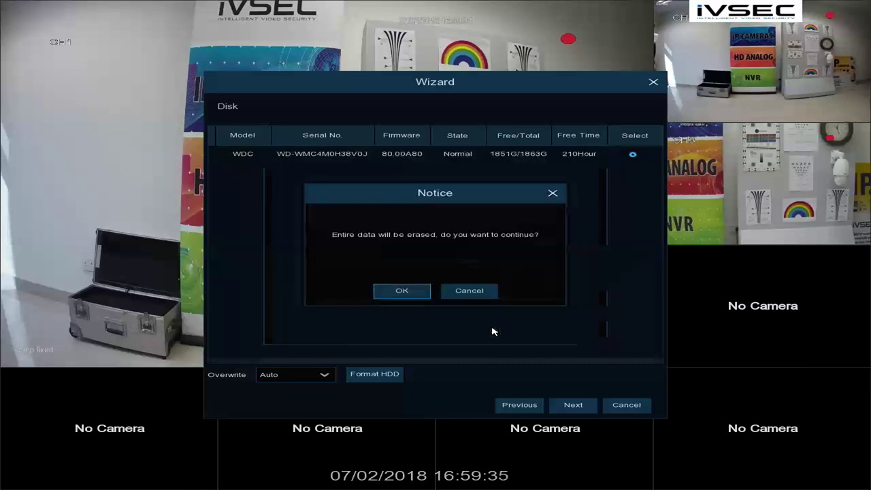
{"action": "left_click", "coordinate": [400, 291]}
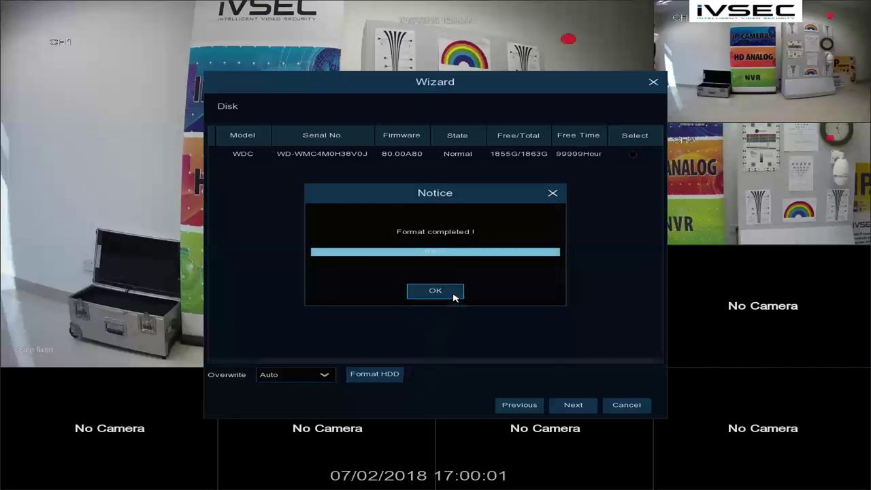
{"action": "left_click", "coordinate": [435, 291]}
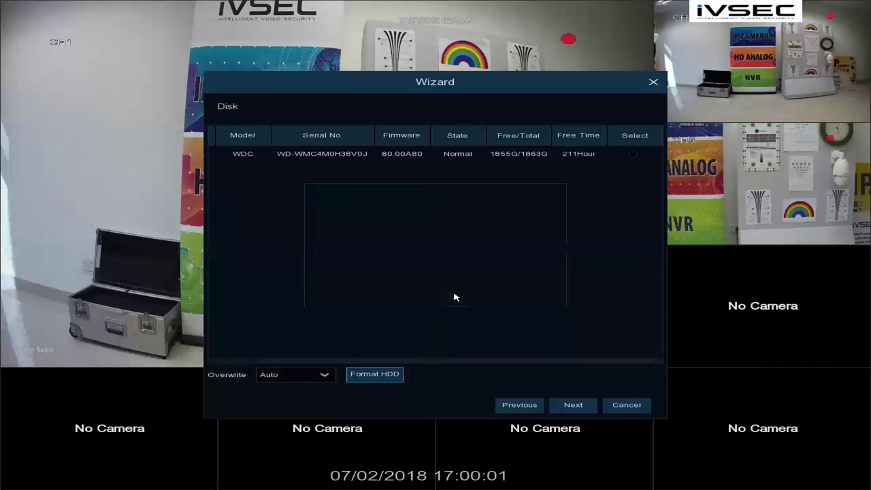
Review the output resolution options on the Resolution page, keep 1280x1024 and continue to the Mobile page
{"action": "left_click", "coordinate": [572, 404]}
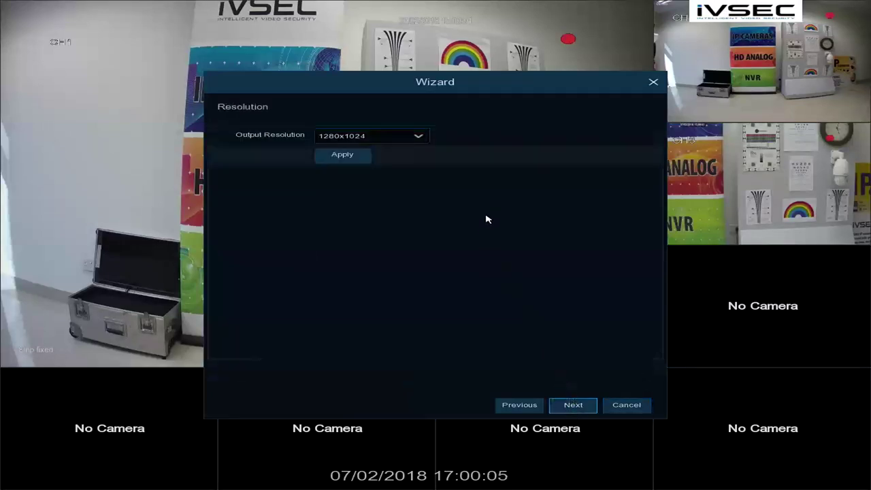
{"action": "left_click", "coordinate": [423, 138]}
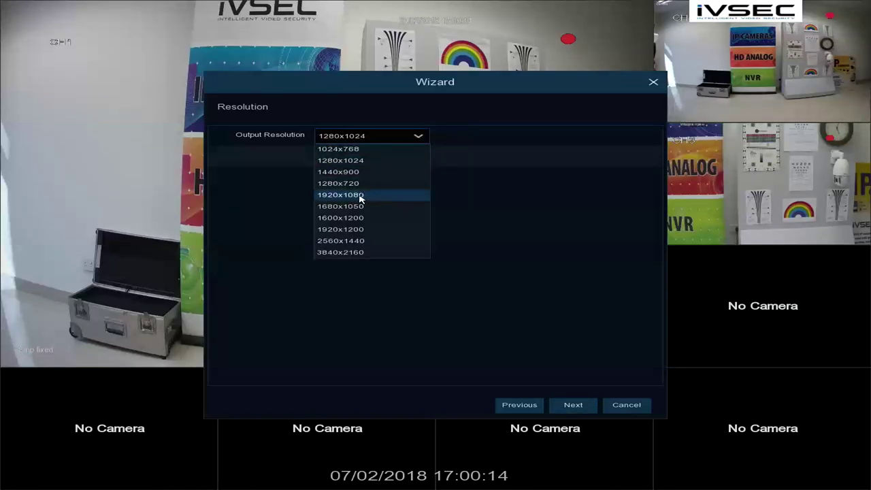
{"action": "left_click", "coordinate": [561, 182]}
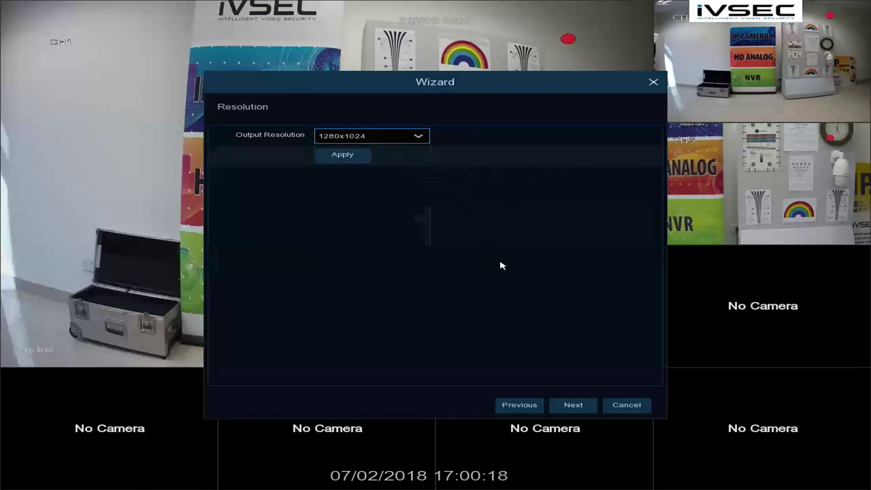
{"action": "left_click", "coordinate": [576, 406]}
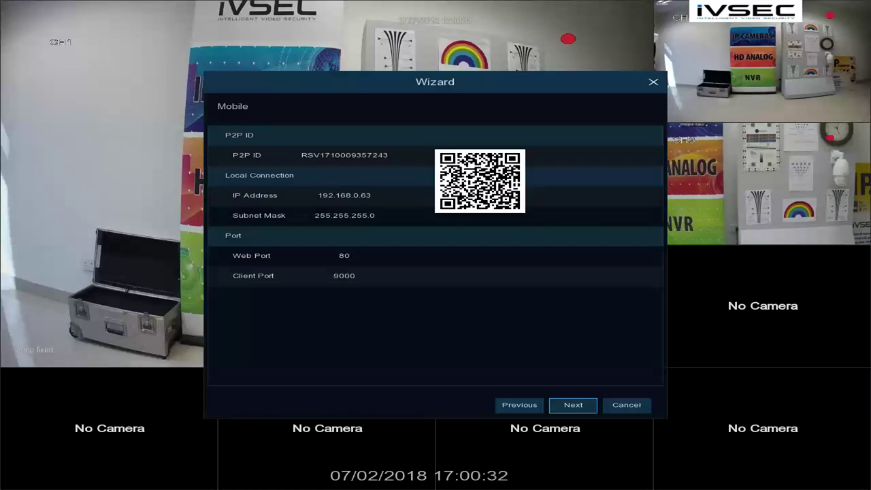
Continue to the wizard's Summary page and finish the setup wizard
{"action": "left_click", "coordinate": [573, 406]}
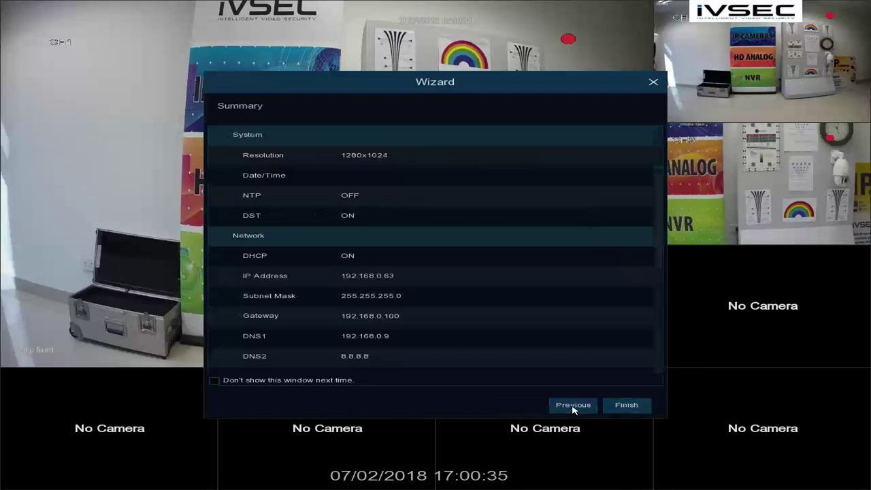
{"action": "left_click", "coordinate": [627, 406]}
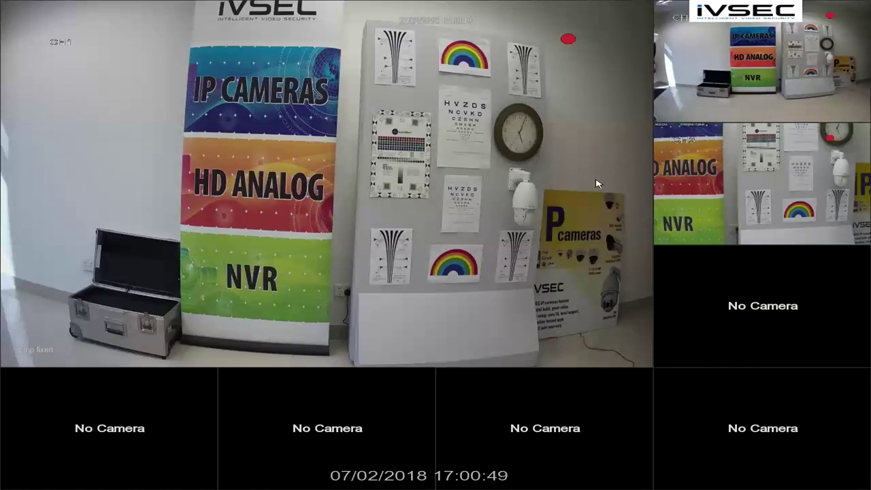
Enlarge the CH1 live view and restore it, and switch the live display to the four-camera layout
{"action": "double_click", "coordinate": [493, 163]}
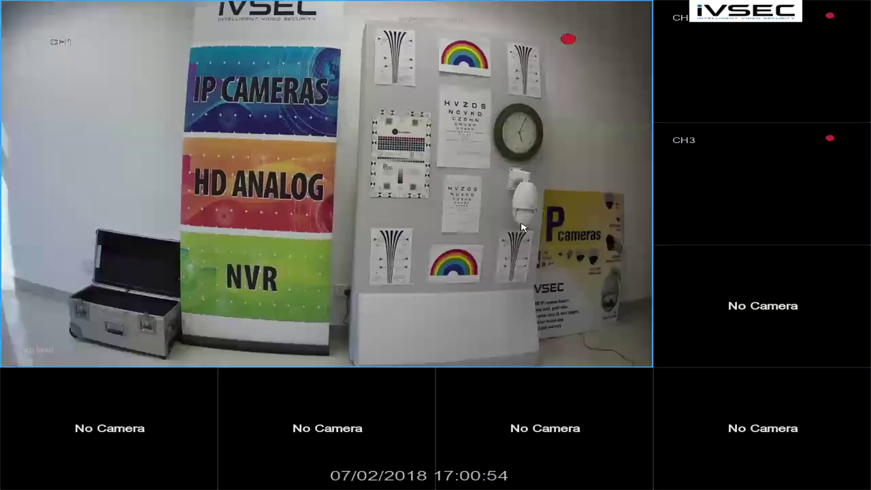
{"action": "double_click", "coordinate": [628, 178]}
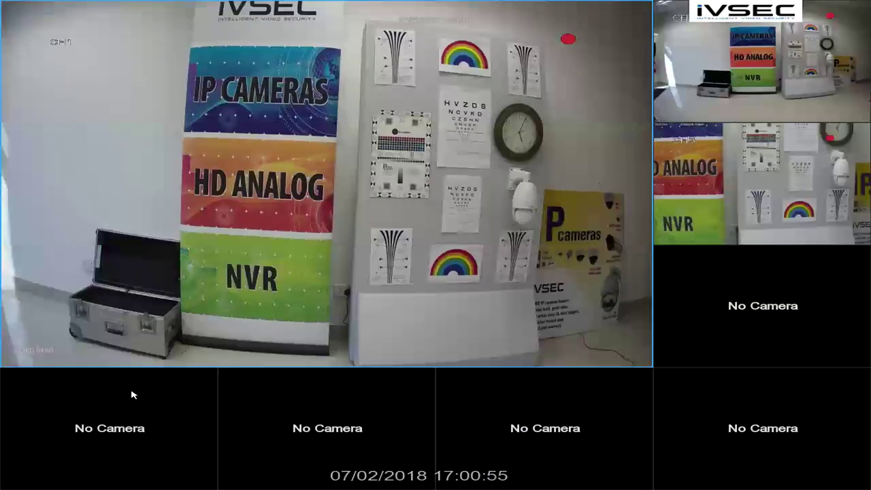
{"action": "mouse_move", "coordinate": [75, 481]}
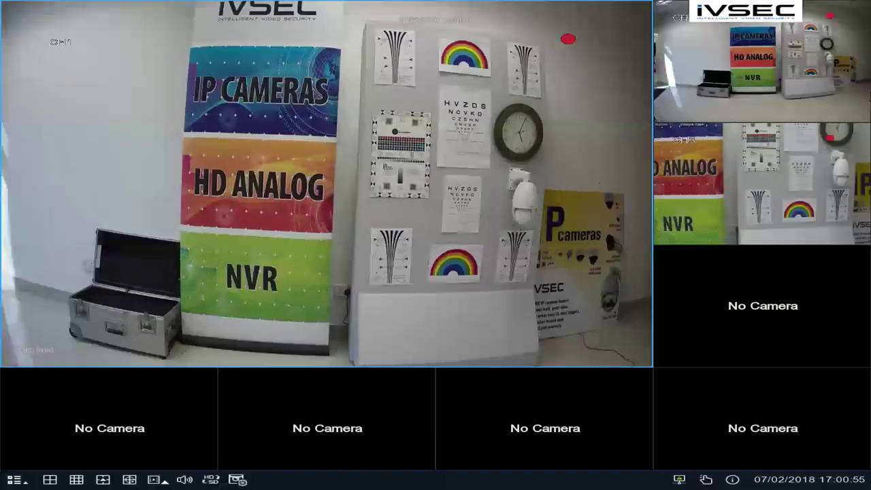
{"action": "left_click", "coordinate": [51, 480]}
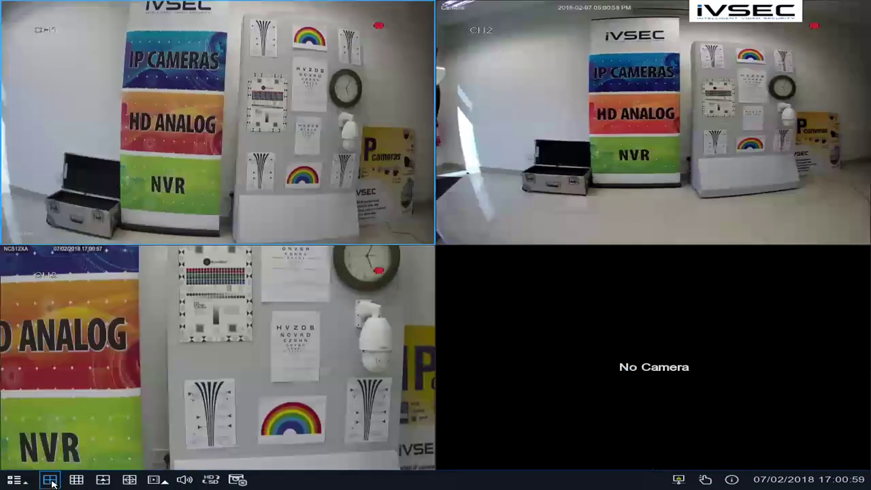
Open the recording search and select channels CH1, CH2 and CH3 for 07/02/2018
{"action": "left_click", "coordinate": [17, 484]}
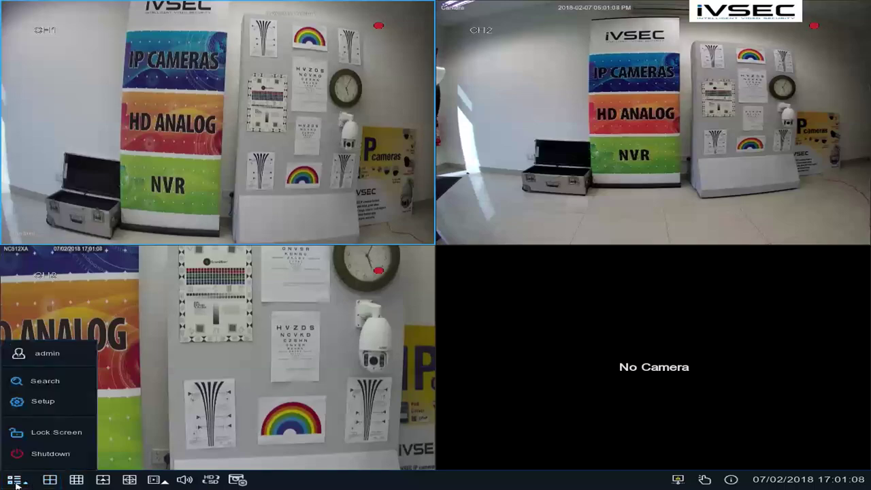
{"action": "left_click", "coordinate": [52, 385]}
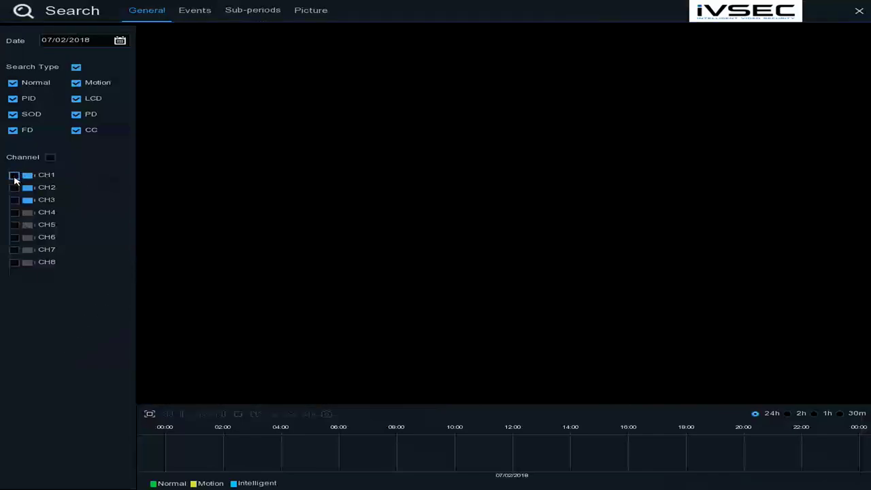
{"action": "left_click", "coordinate": [14, 176]}
{"action": "left_click", "coordinate": [14, 187]}
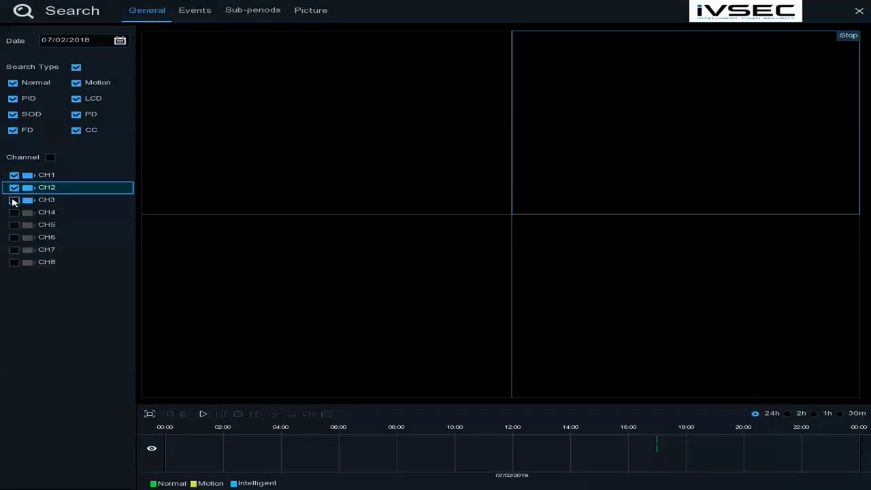
{"action": "left_click", "coordinate": [14, 200]}
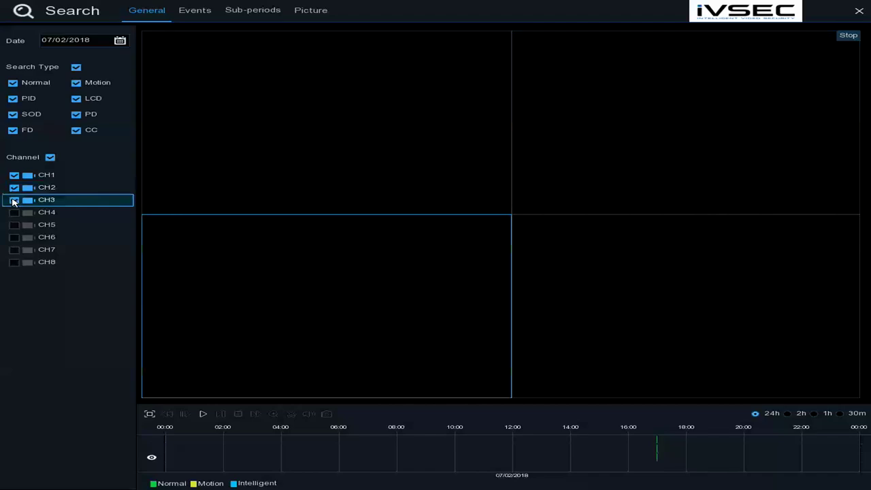
Play the recorded footage, set the timeline scale to 2h and jump to a later point within the recorded segment
{"action": "left_click", "coordinate": [657, 446]}
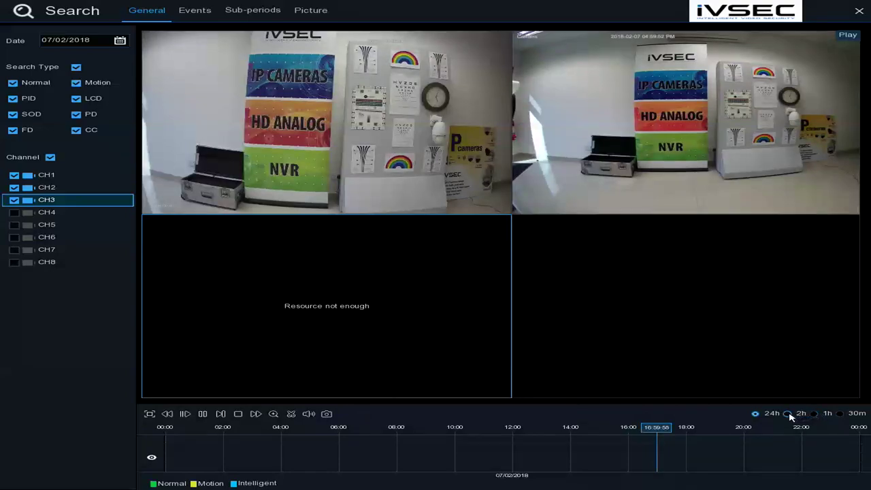
{"action": "left_click", "coordinate": [787, 413]}
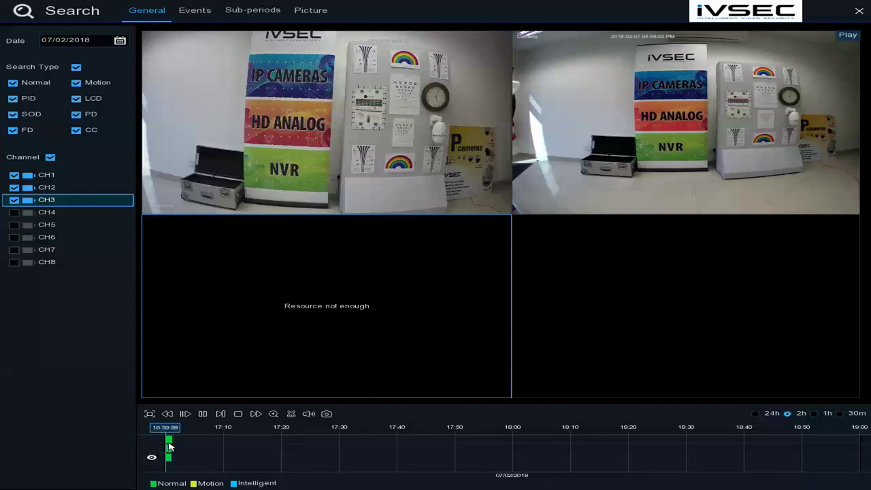
{"action": "left_click", "coordinate": [170, 443]}
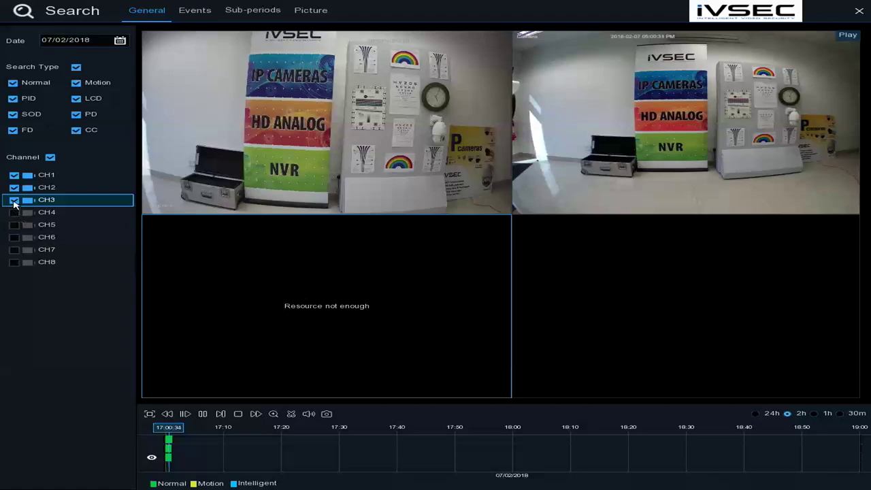
Remove CH3 from the channels selected for playback
{"action": "left_click", "coordinate": [15, 200]}
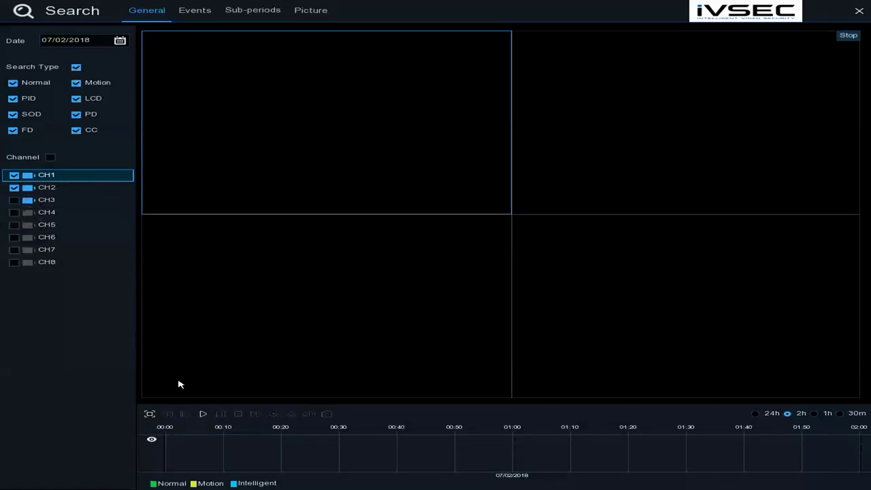